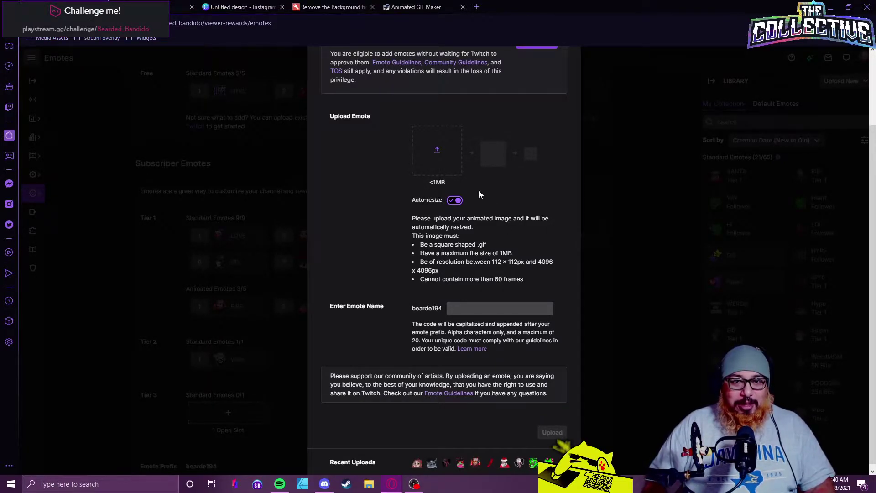
# Step: Switch to Canva, create a blank Video design, and add the uploaded turtle-hugging-a-heart image to the page
pyautogui.hotkey('ctrl', 'Tab')
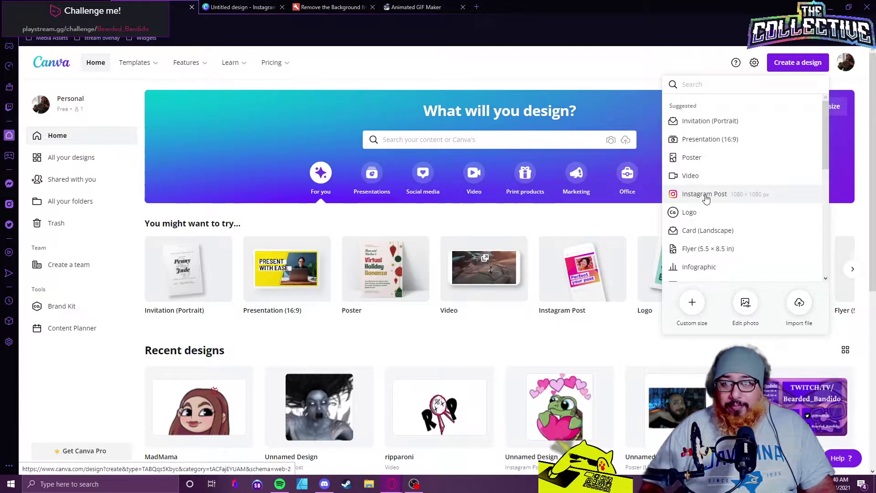
pyautogui.click(717, 182)
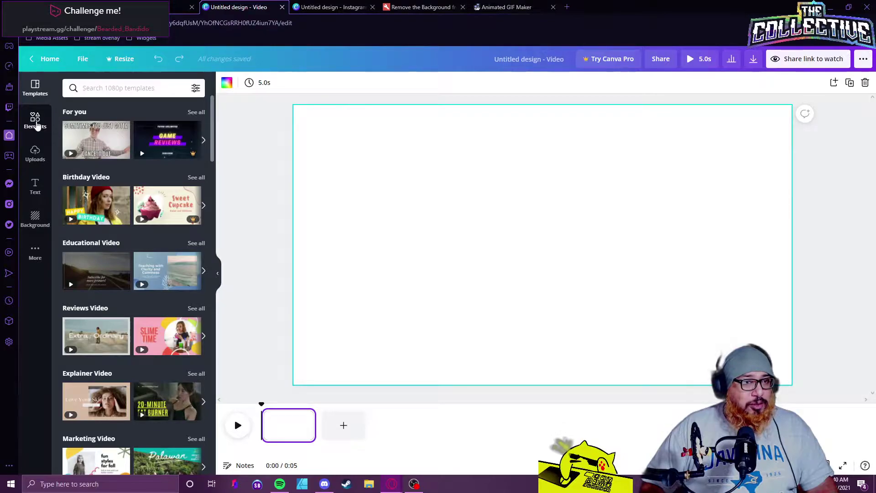
pyautogui.click(36, 155)
pyautogui.scroll(-10, 116, 326)
pyautogui.scroll(-6, 116, 325)
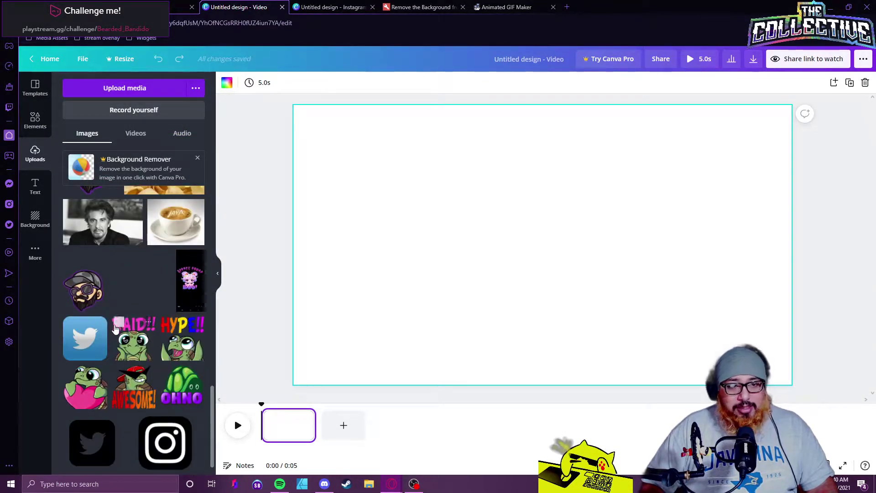
pyautogui.click(85, 396)
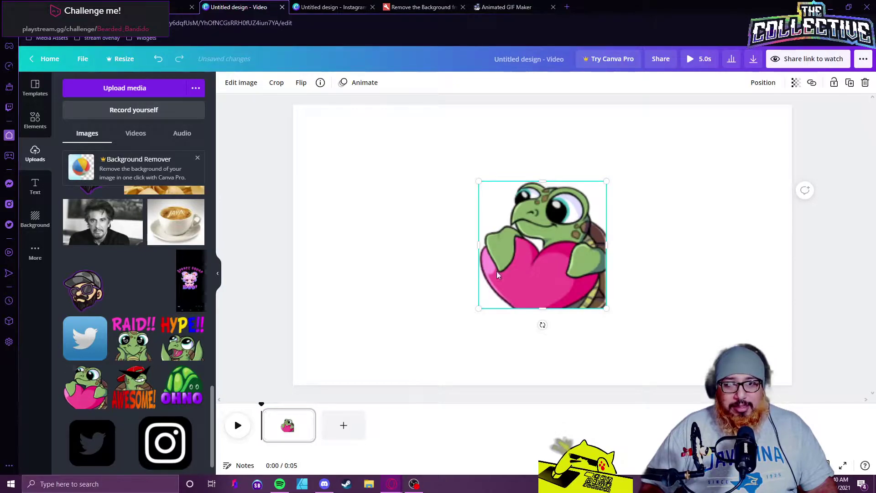
# Step: Enlarge the turtle image, centre it against the page's bottom edge, and shorten the page duration to 0.5 seconds
pyautogui.moveTo(481, 305); pyautogui.dragTo(409, 389)
pyautogui.moveTo(507, 337); pyautogui.dragTo(544, 339)
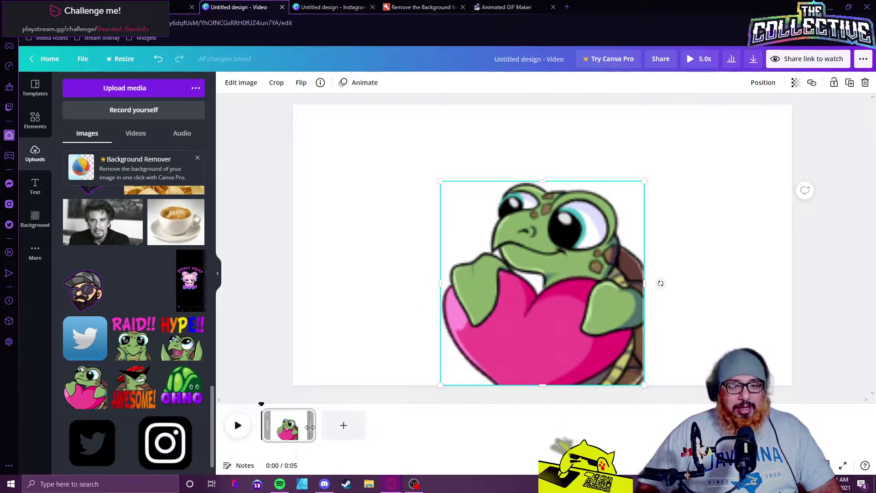
pyautogui.moveTo(314, 425); pyautogui.dragTo(265, 425)
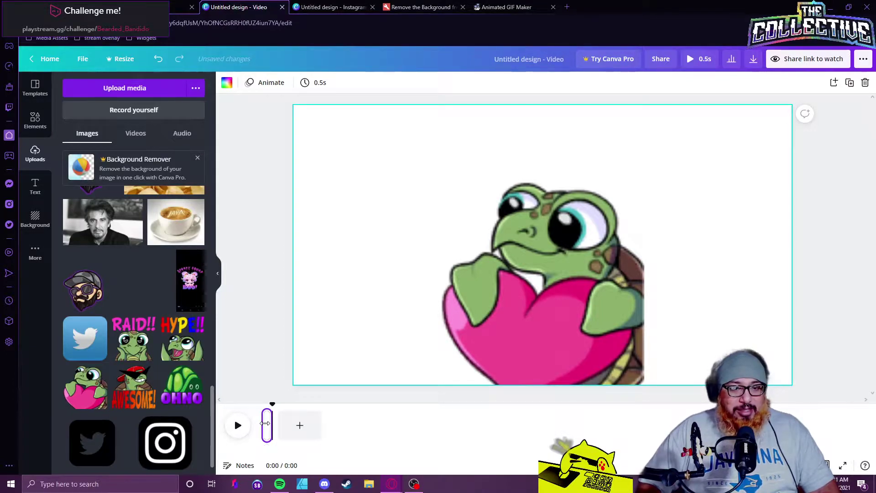
# Step: Search the elements for hearts and add the free flat red heart graphic to the page
pyautogui.click(36, 119)
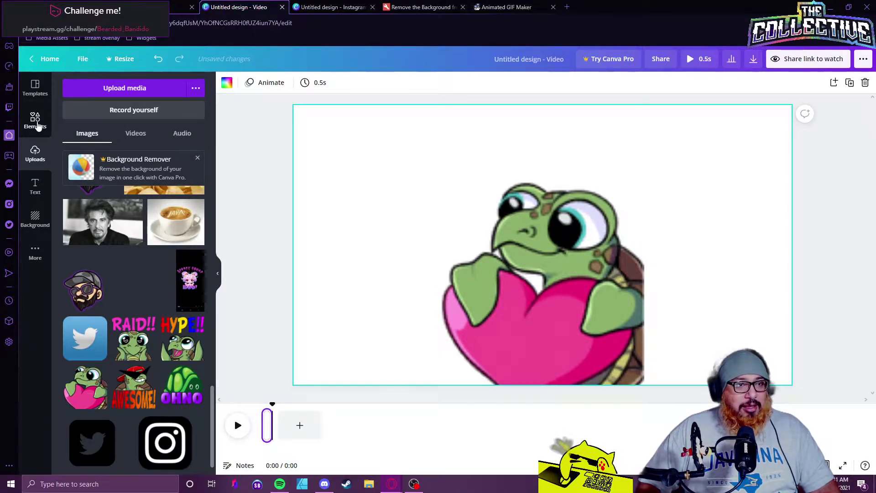
pyautogui.click(137, 89)
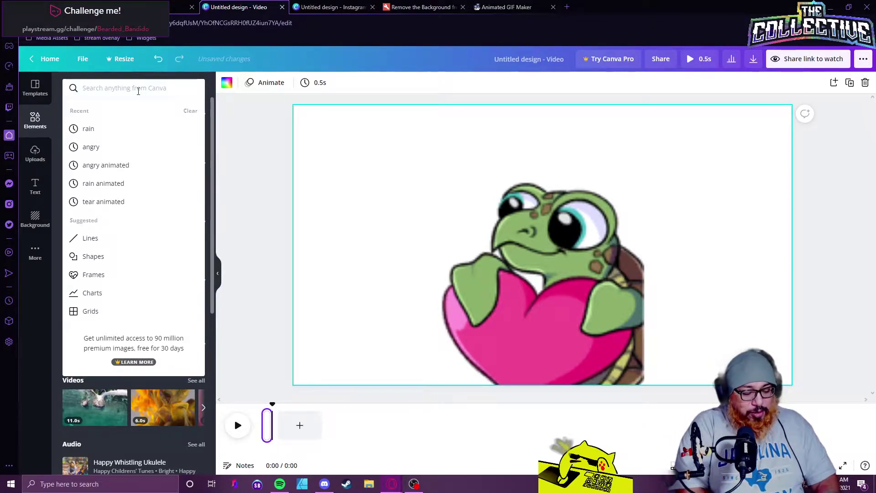
pyautogui.write('hearts')
pyautogui.press('Return')
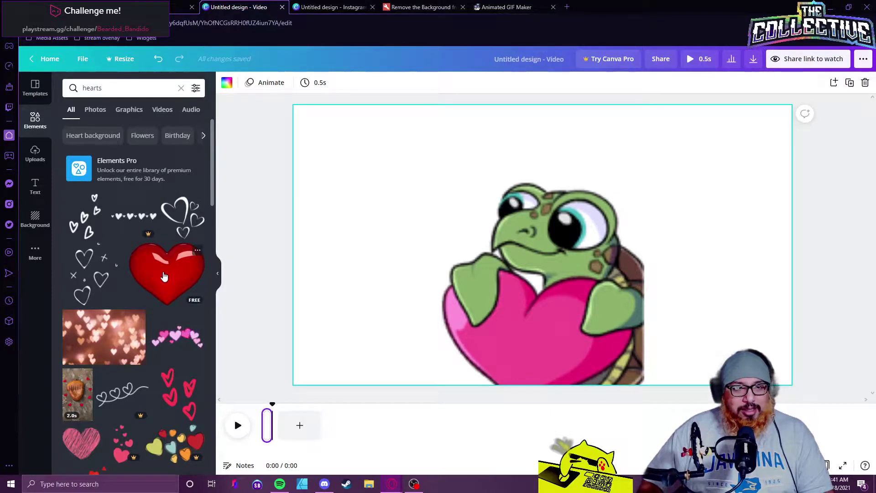
pyautogui.scroll(-5, 160, 275)
pyautogui.scroll(-5, 164, 276)
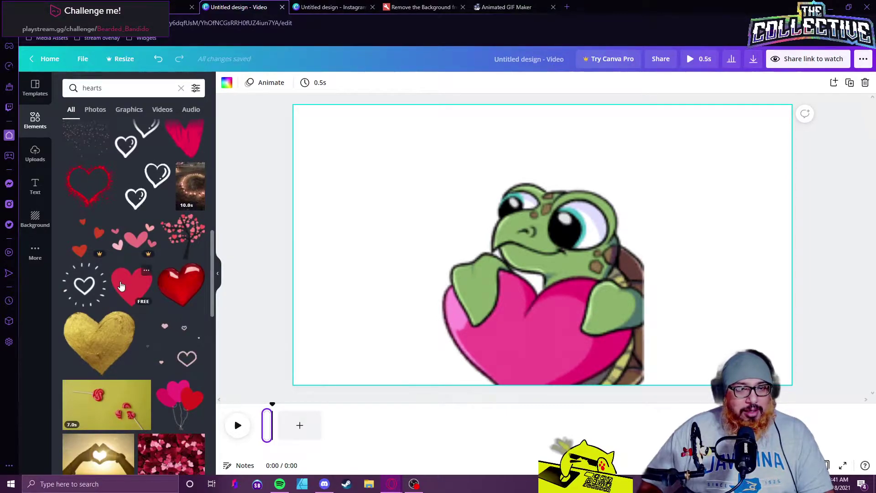
pyautogui.click(122, 286)
# Step: Shrink the red heart, place it over the turtle's smaller eye, and tilt it clockwise to match the face
pyautogui.moveTo(643, 384); pyautogui.dragTo(523, 242)
pyautogui.moveTo(511, 211); pyautogui.dragTo(534, 183)
pyautogui.moveTo(515, 241); pyautogui.dragTo(629, 197)
# Step: Duplicate the tilted heart, move the copy over the turtle's larger eye, and enlarge it to cover the eye
pyautogui.hotkey('ctrl', 'd')
pyautogui.moveTo(581, 225); pyautogui.dragTo(574, 237)
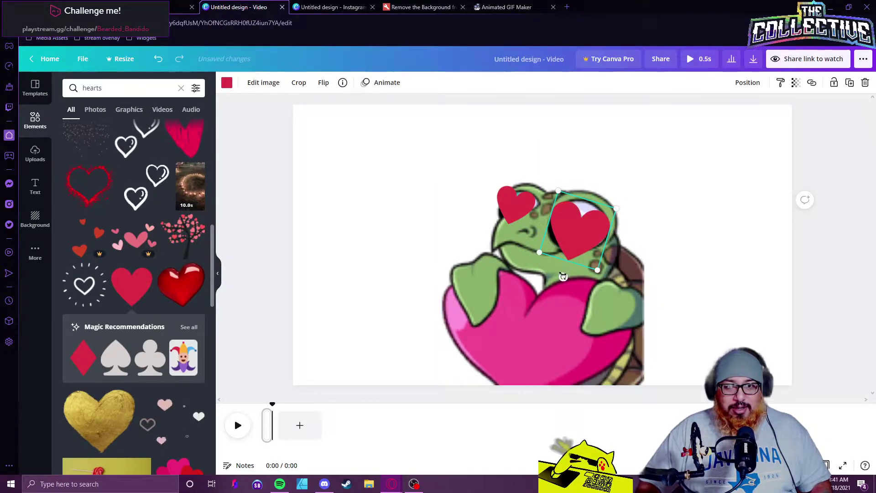
pyautogui.moveTo(557, 191); pyautogui.dragTo(552, 185)
pyautogui.moveTo(578, 223); pyautogui.dragTo(579, 225)
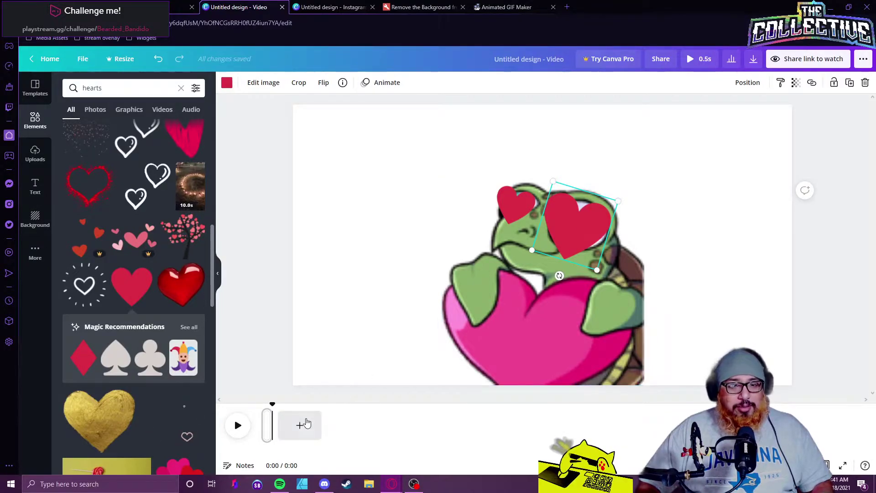
# Step: Duplicate the page, then copy the large eye heart on it and place a smaller version above the turtle's shell side
pyautogui.click(265, 420)
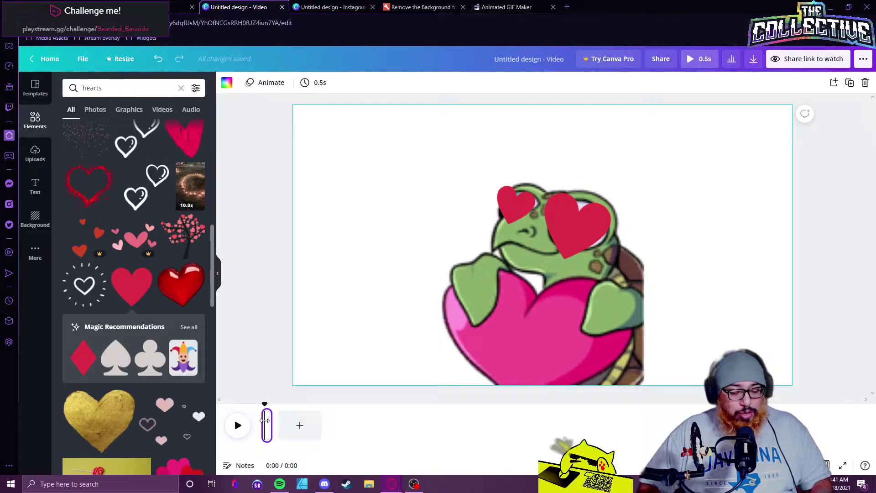
pyautogui.hotkey('ctrl', 'd')
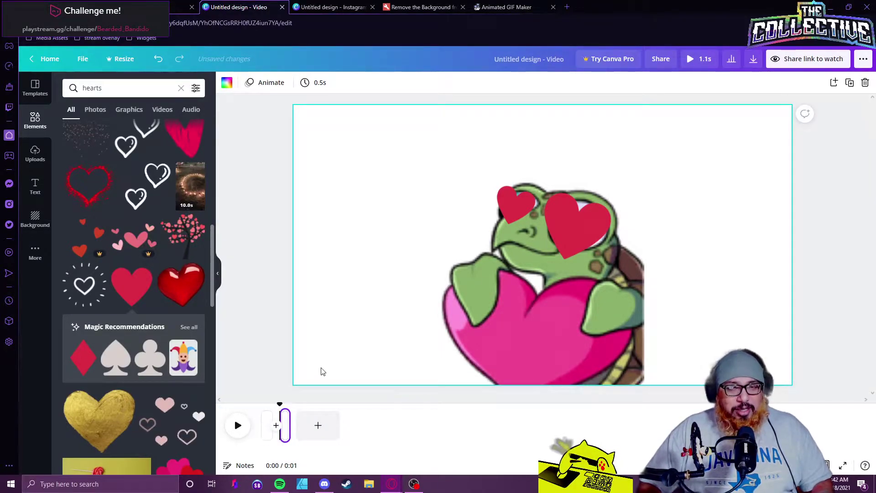
pyautogui.click(571, 237)
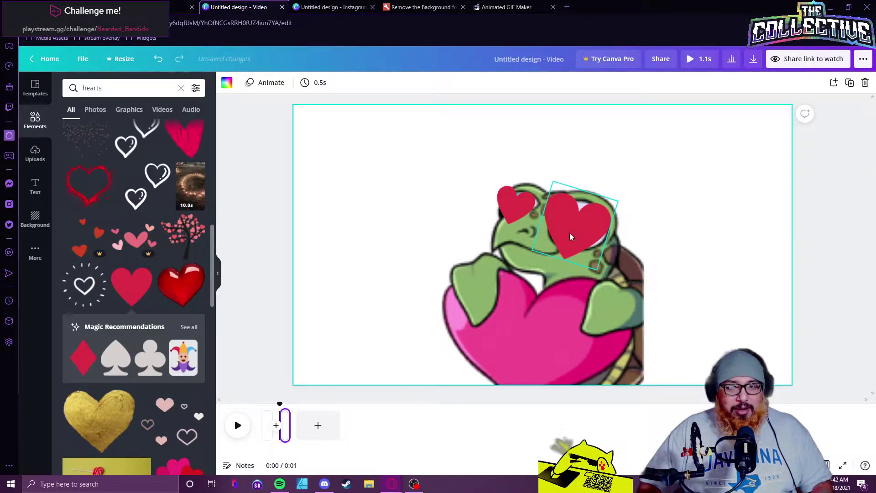
pyautogui.click(593, 226)
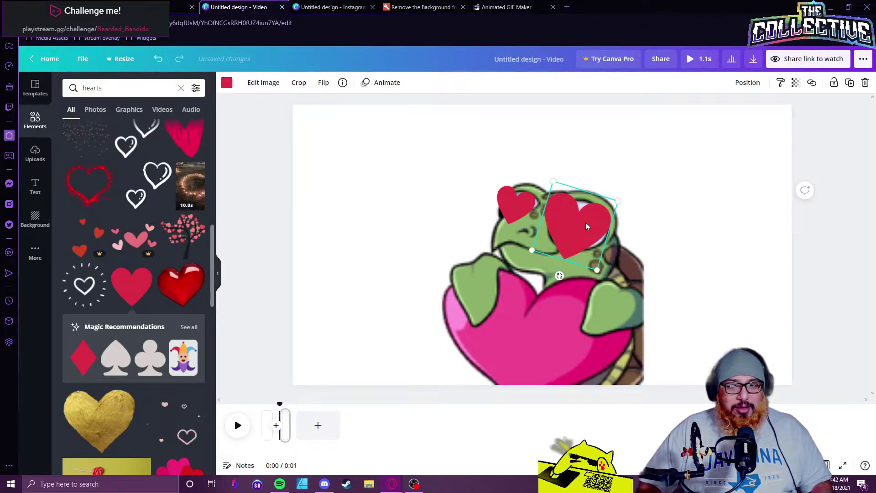
pyautogui.hotkey('ctrl', 'd')
pyautogui.moveTo(567, 272); pyautogui.dragTo(640, 256)
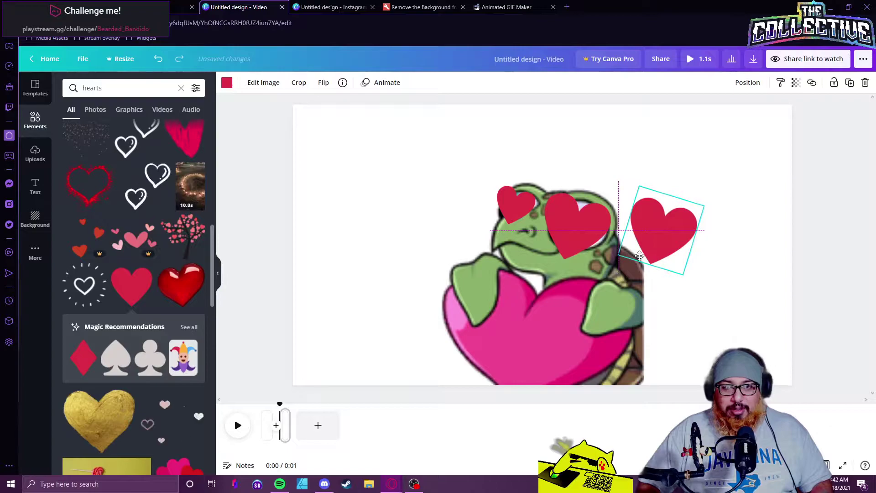
pyautogui.moveTo(684, 226); pyautogui.dragTo(636, 168)
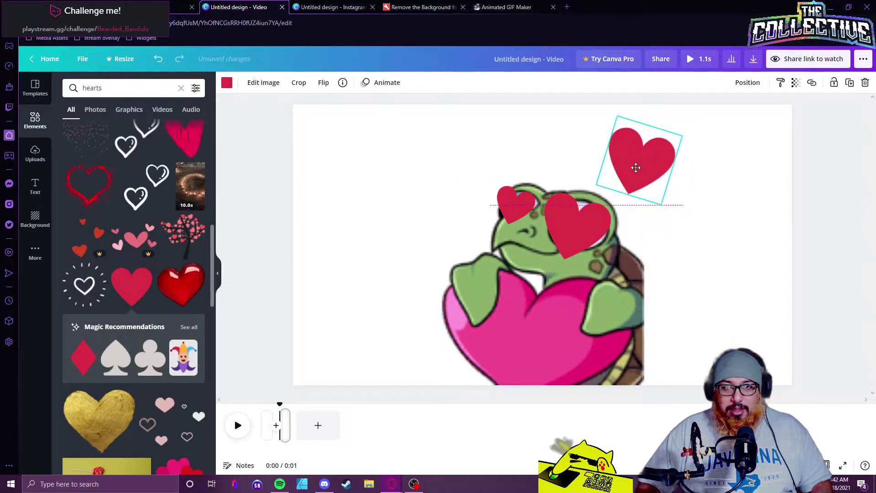
pyautogui.moveTo(679, 139); pyautogui.dragTo(654, 172)
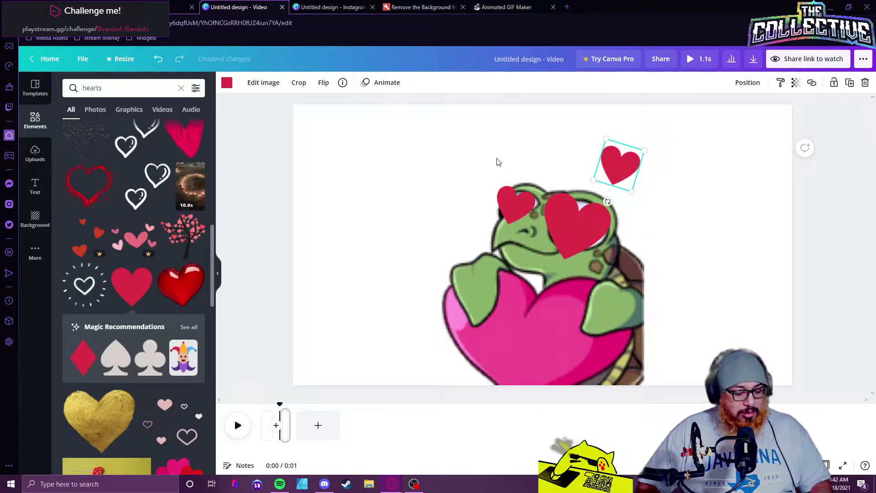
# Step: Add two more small floating hearts: one tilted counterclockwise above the turtle's raised hand, another above its head rotated about 6°
pyautogui.click(595, 242)
pyautogui.moveTo(595, 241); pyautogui.dragTo(464, 248)
pyautogui.click(518, 201)
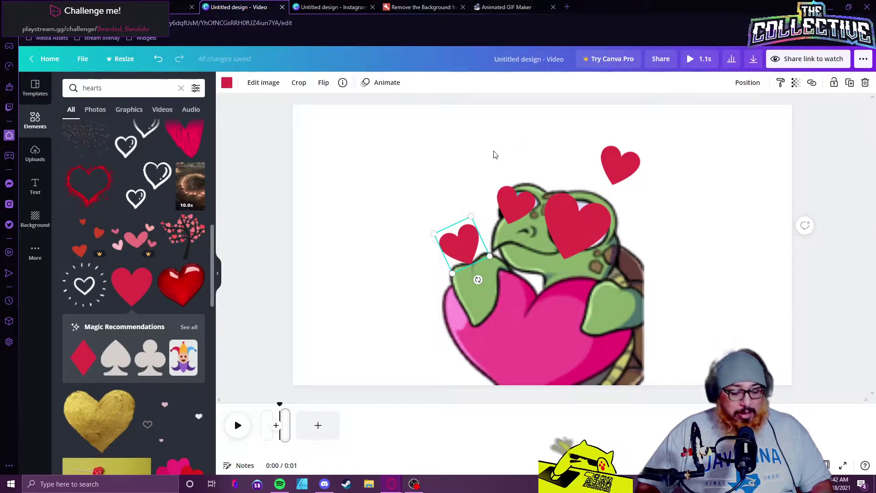
pyautogui.hotkey('ctrl', 'd')
pyautogui.moveTo(454, 241); pyautogui.dragTo(504, 120)
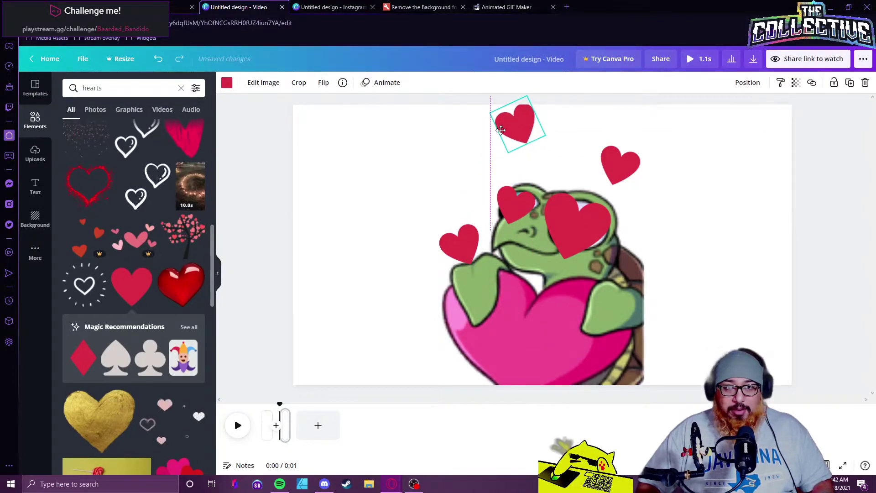
pyautogui.moveTo(533, 158); pyautogui.dragTo(513, 162)
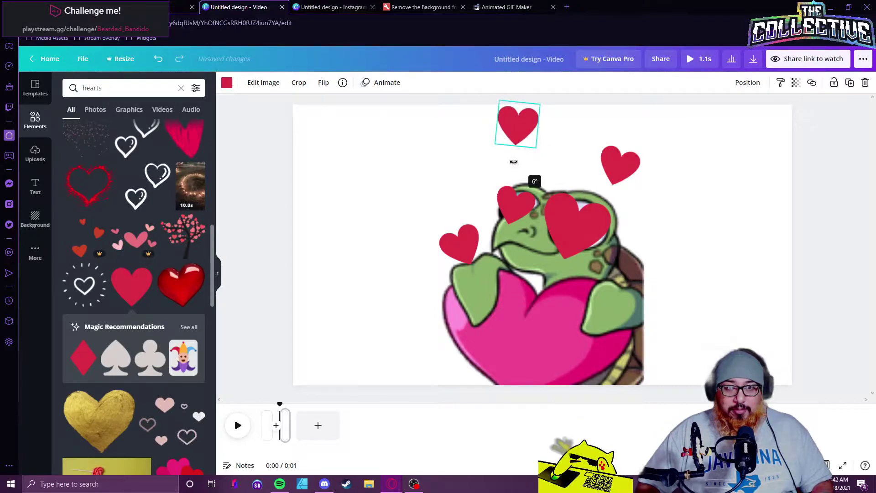
# Step: Duplicate the second page and shift its three floating hearts upward, with the topmost one partly off the page
pyautogui.click(287, 426)
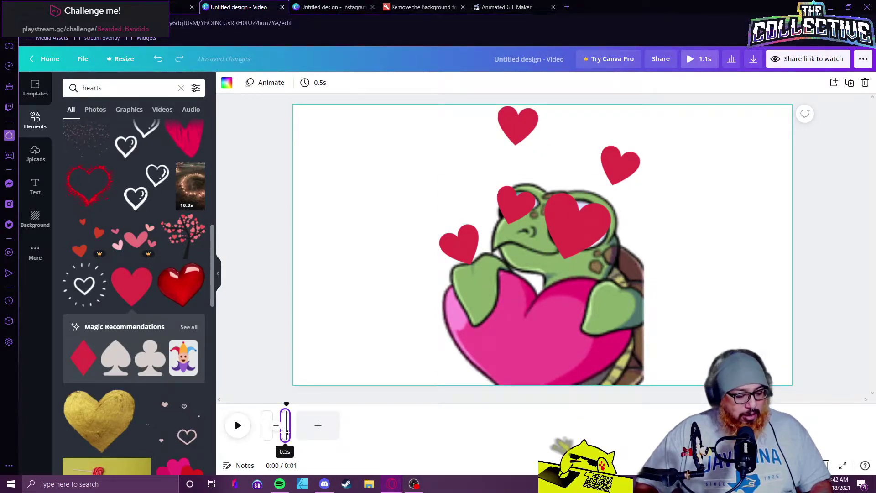
pyautogui.hotkey('ctrl', 'd')
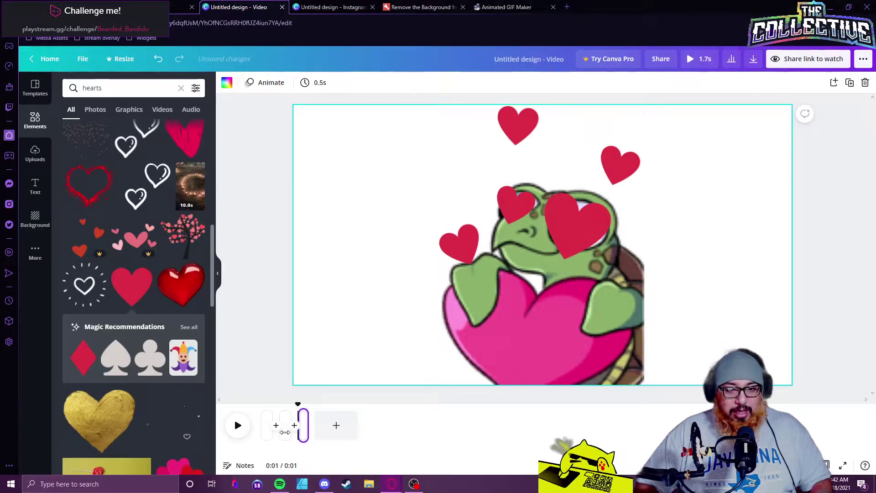
pyautogui.moveTo(455, 240); pyautogui.dragTo(451, 182)
pyautogui.moveTo(520, 111); pyautogui.dragTo(546, 100)
pyautogui.moveTo(620, 165); pyautogui.dragTo(635, 127)
# Step: Enlarge both eye hearts on the third page and re-centre them over the turtle's eyes
pyautogui.click(503, 202)
pyautogui.moveTo(501, 177); pyautogui.dragTo(488, 166)
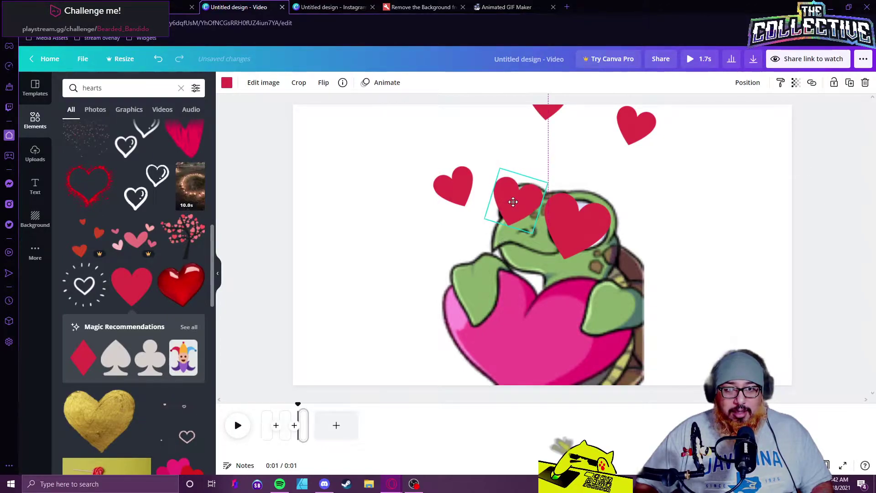
pyautogui.click(570, 229)
pyautogui.moveTo(617, 201); pyautogui.dragTo(601, 220)
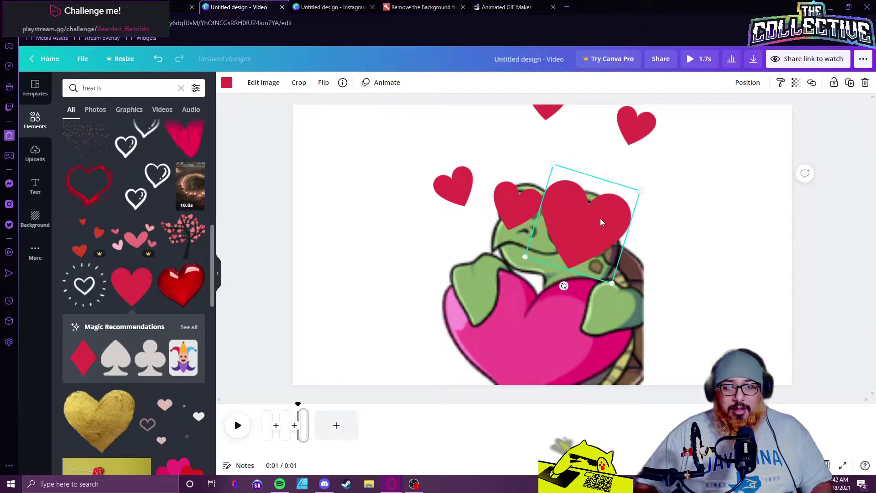
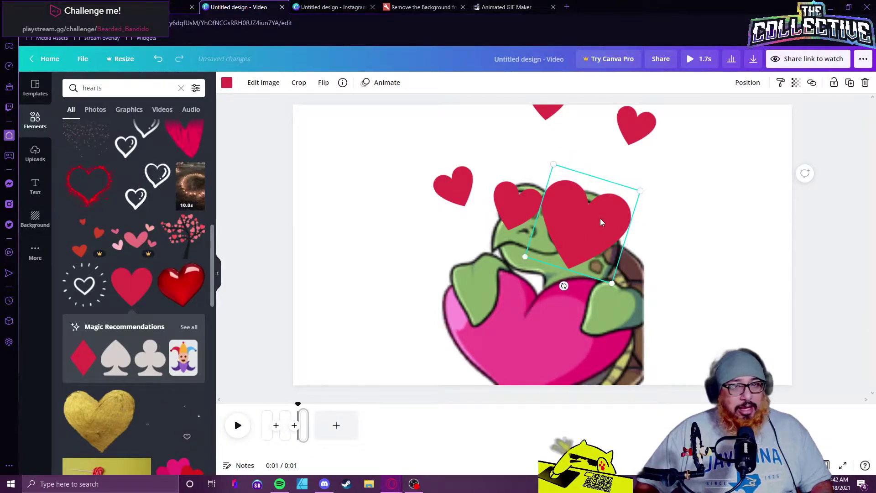
pyautogui.moveTo(553, 164); pyautogui.dragTo(557, 173)
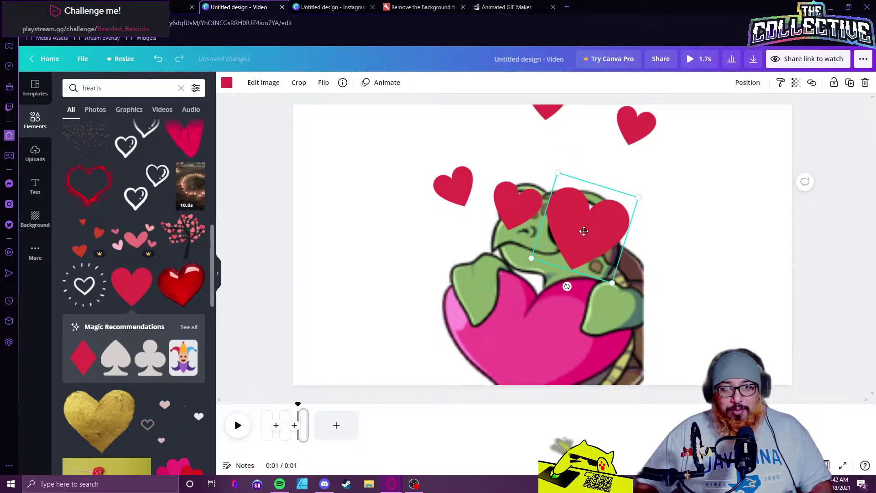
pyautogui.moveTo(586, 235); pyautogui.dragTo(583, 230)
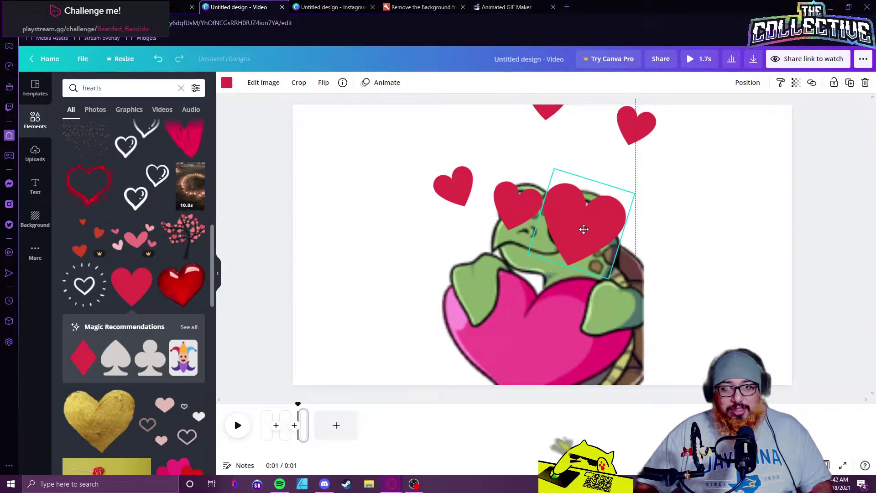
# Step: Duplicate the third page, delete the copy's topmost heart, and move its two remaining floating hearts higher
pyautogui.click(303, 426)
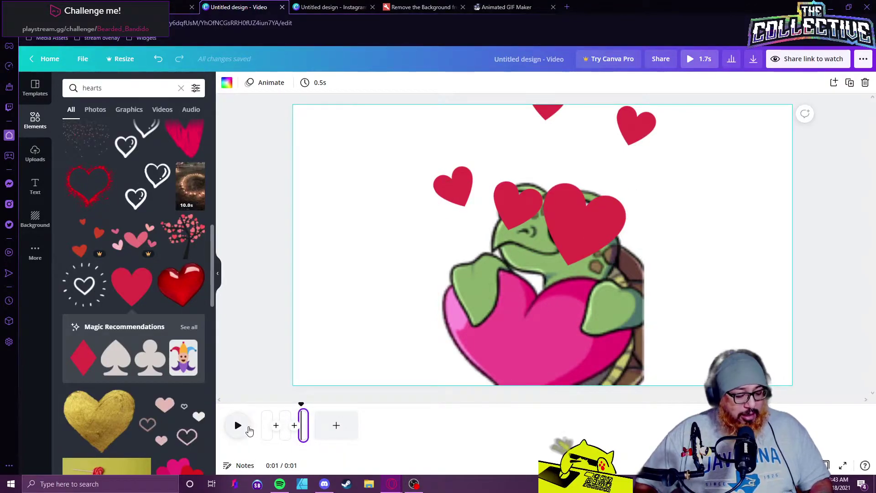
pyautogui.hotkey('ctrl', 'd')
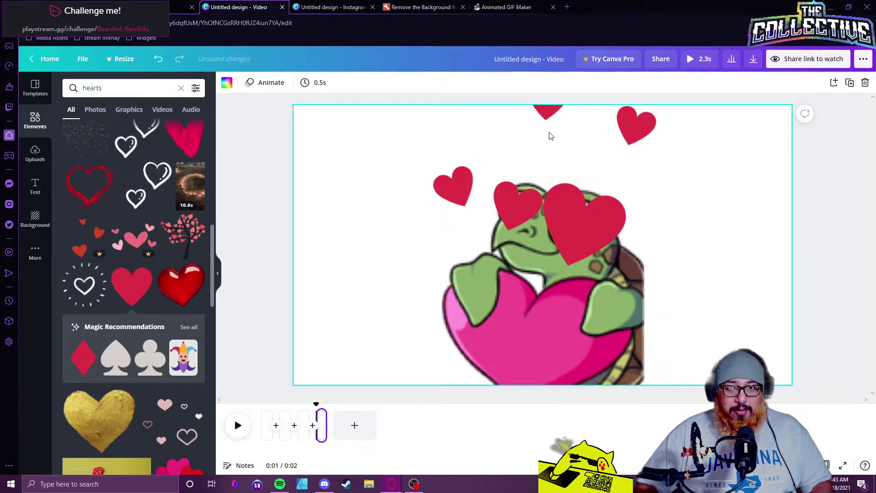
pyautogui.click(550, 115)
pyautogui.press('Delete')
pyautogui.moveTo(453, 184); pyautogui.dragTo(465, 132)
pyautogui.moveTo(628, 135); pyautogui.dragTo(600, 112)
# Step: Shrink both eye hearts on the fourth page, reposition them over the eyes, and return to the first page
pyautogui.click(549, 191)
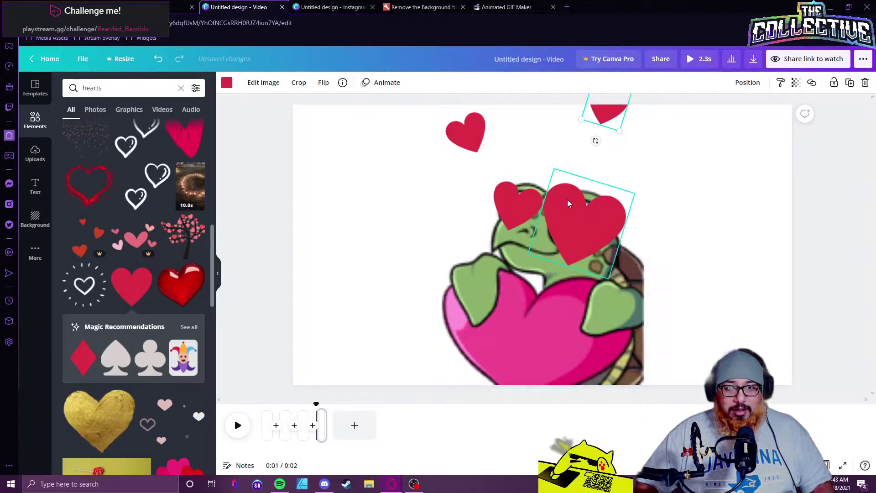
pyautogui.moveTo(557, 173); pyautogui.dragTo(566, 201)
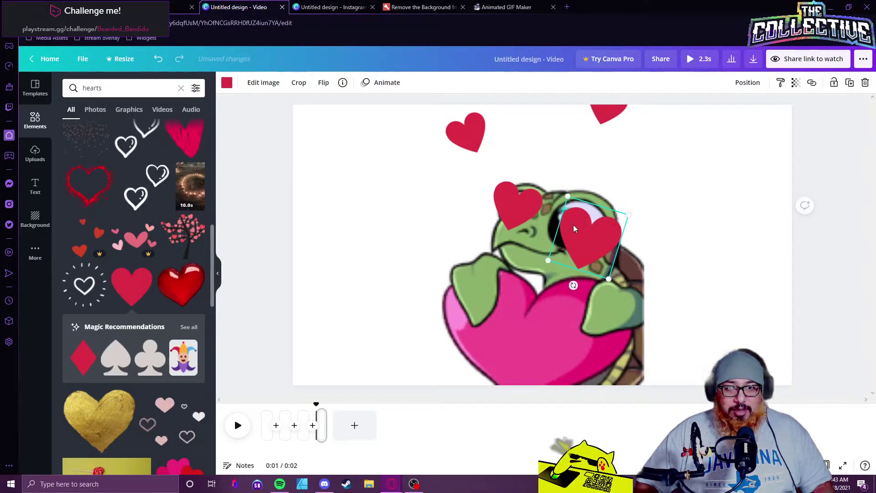
pyautogui.moveTo(584, 235); pyautogui.dragTo(573, 218)
pyautogui.click(518, 203)
pyautogui.moveTo(542, 189); pyautogui.dragTo(506, 211)
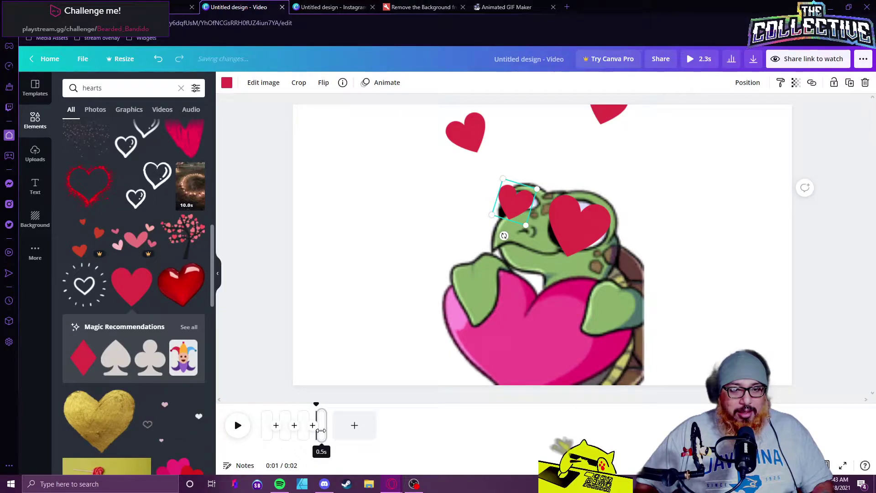
pyautogui.click(263, 439)
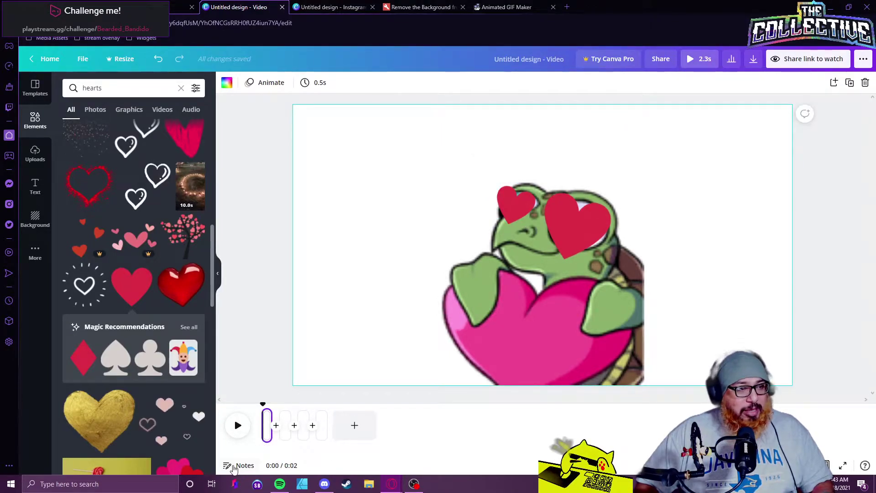
# Step: Play the animation preview and rename the design "turtle love"
pyautogui.click(238, 427)
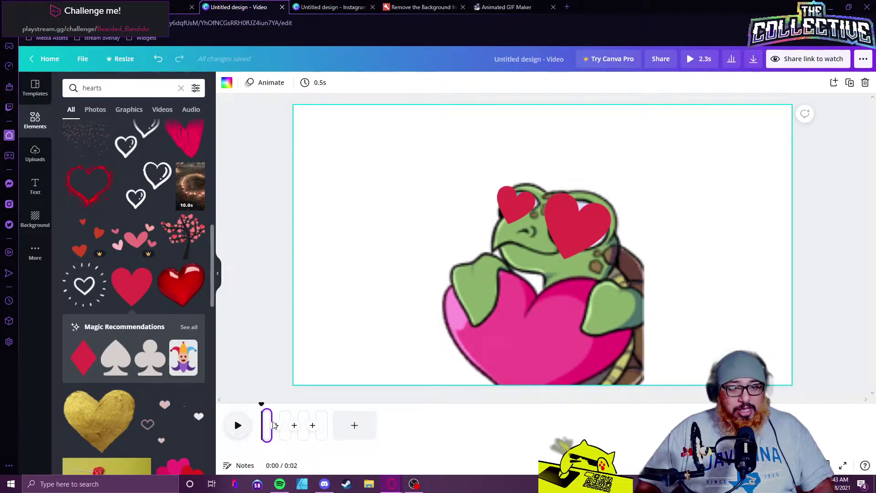
pyautogui.click(862, 59)
pyautogui.click(536, 68)
pyautogui.write('tru')
pyautogui.press('BackSpace')
pyautogui.press('BackSpace')
pyautogui.write('ur')
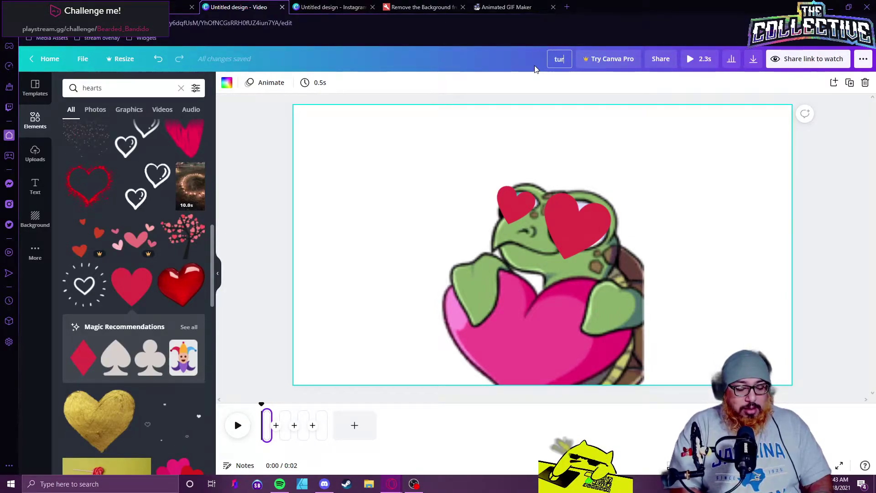
pyautogui.write('tle love')
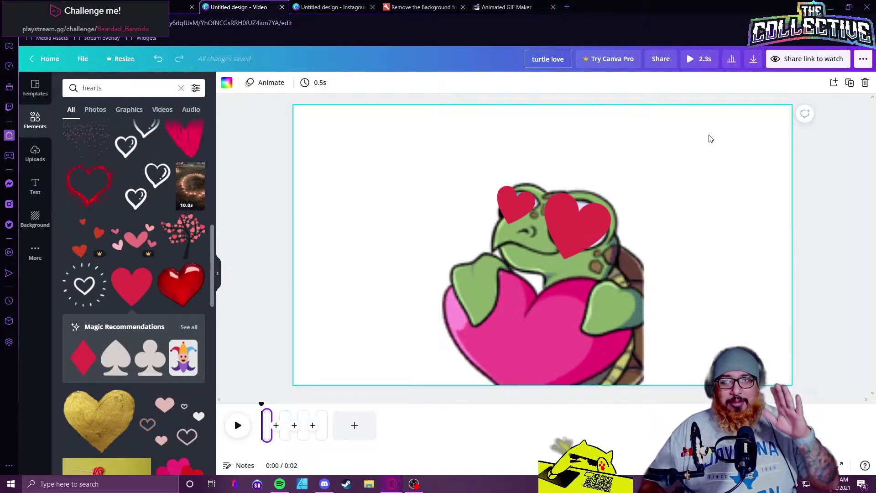
# Step: Download all pages of the design as a GIF and dismiss the Canva Pro trial offer
pyautogui.click(753, 61)
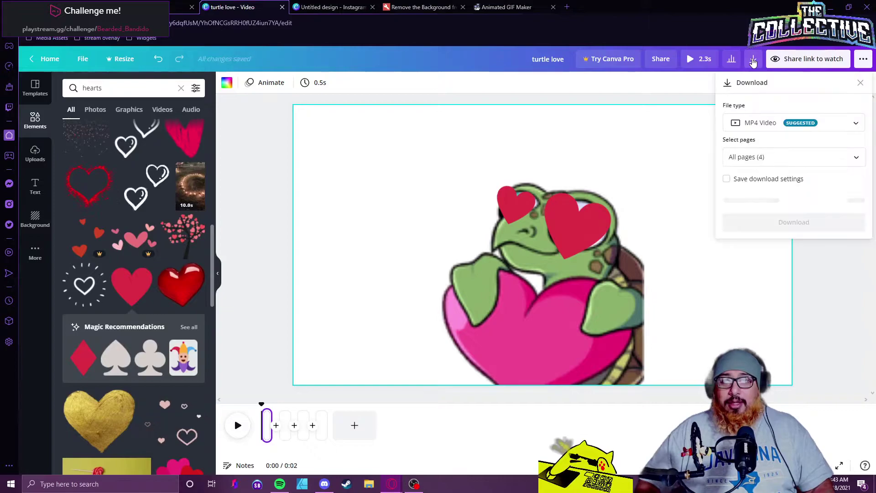
pyautogui.click(776, 123)
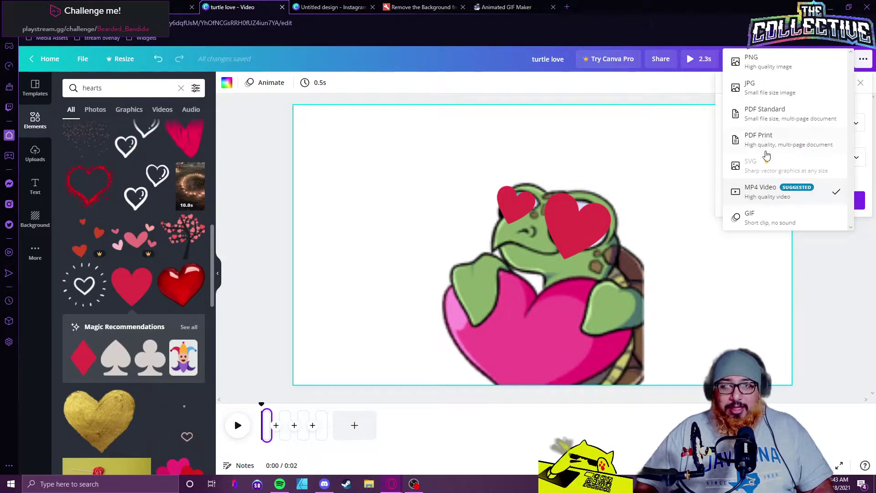
pyautogui.click(753, 216)
pyautogui.click(757, 208)
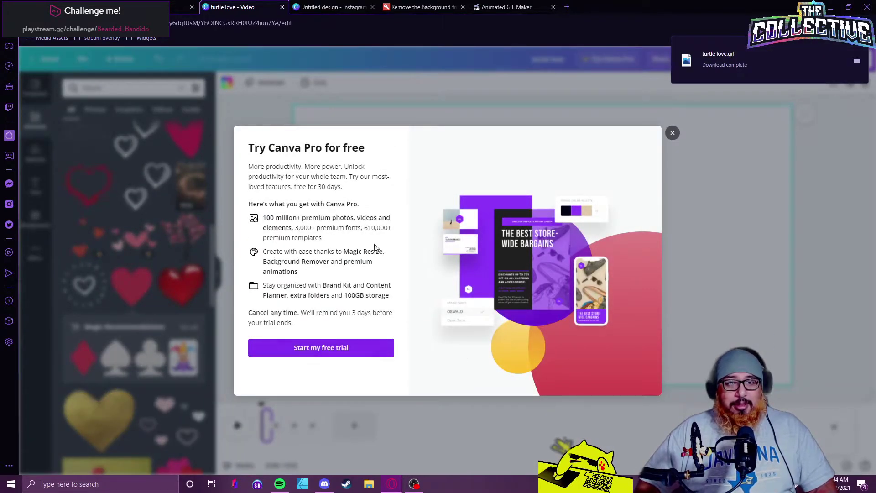
pyautogui.click(672, 133)
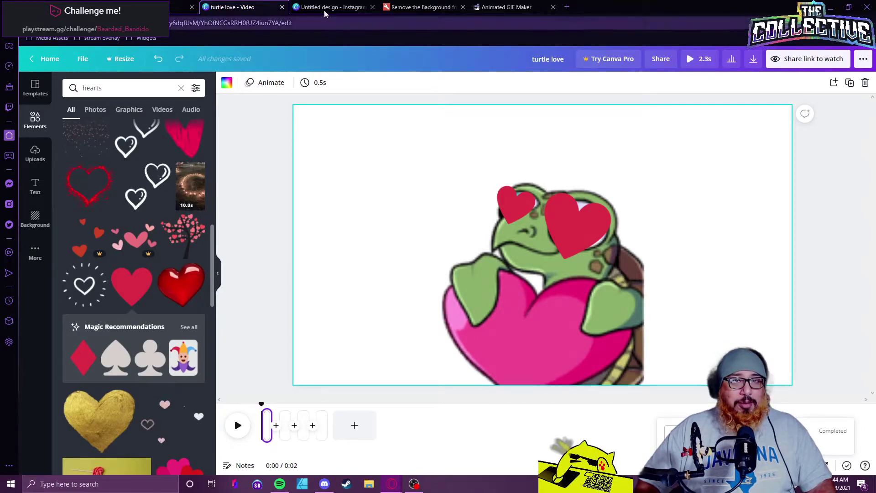
# Step: Close the untitled Instagram design and load turtle love.gif into the Online GIF Tools background remover
pyautogui.click(372, 7)
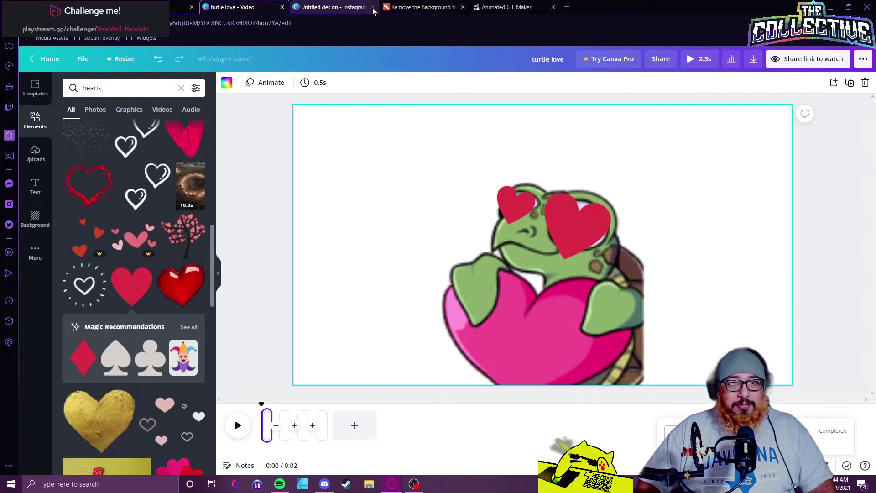
pyautogui.click(332, 7)
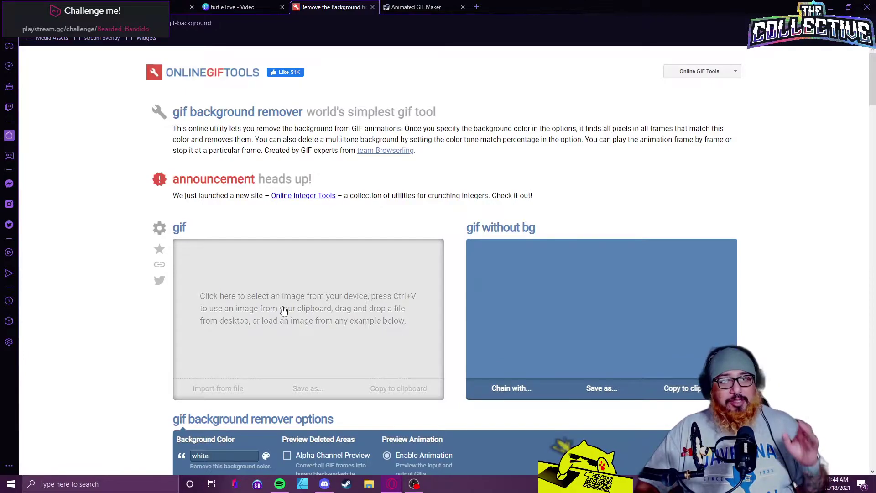
pyautogui.click(246, 8)
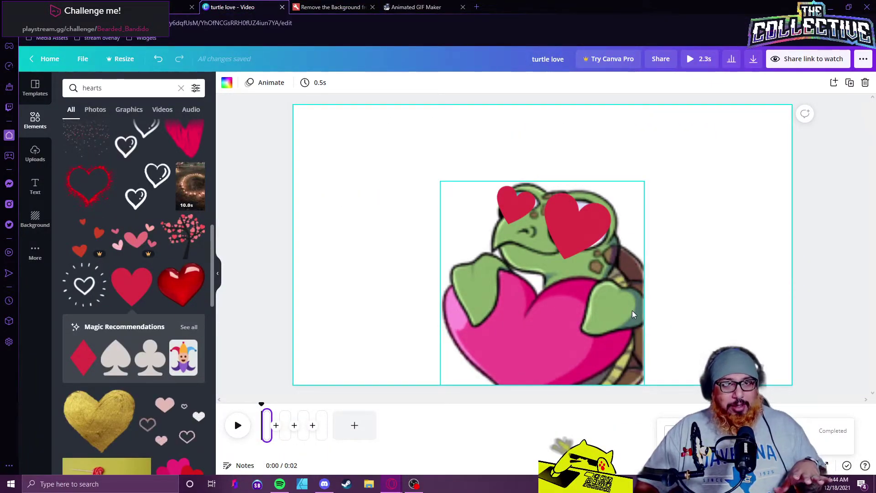
pyautogui.click(347, 8)
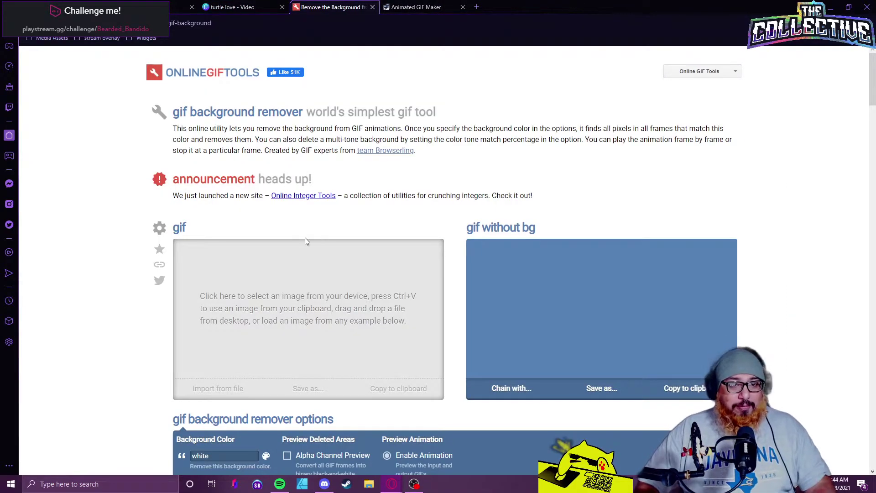
pyautogui.click(292, 314)
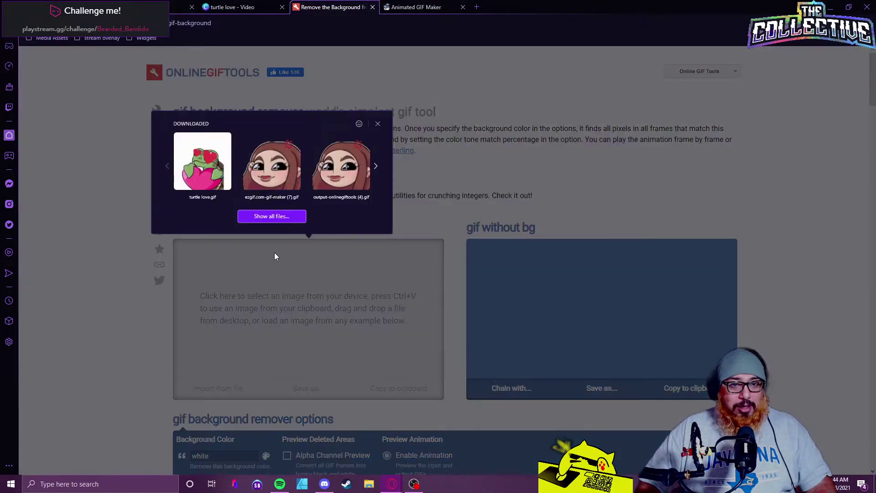
pyautogui.click(203, 166)
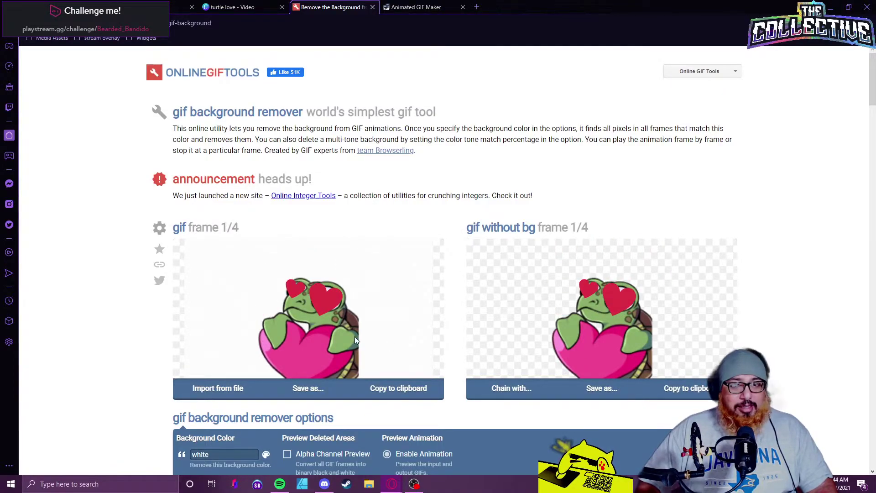
# Step: Review the white background removal settings and download the GIF without its background
pyautogui.scroll(-4, 124, 304)
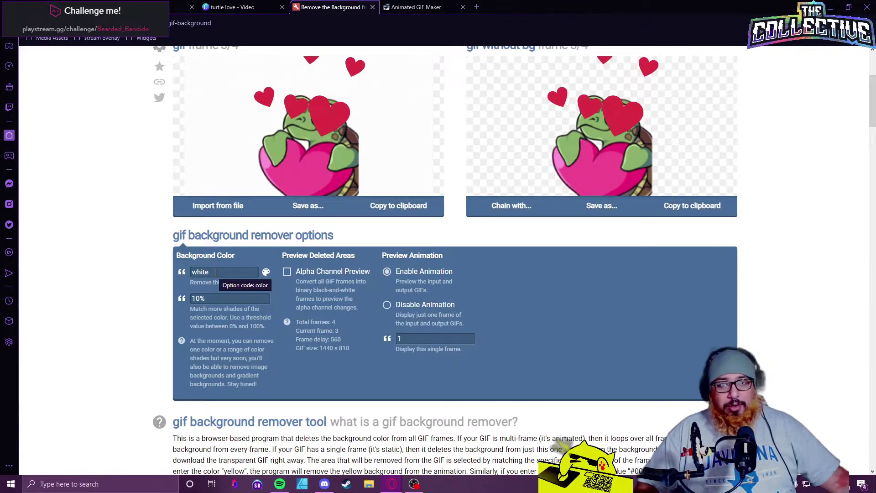
pyautogui.scroll(2, 720, 273)
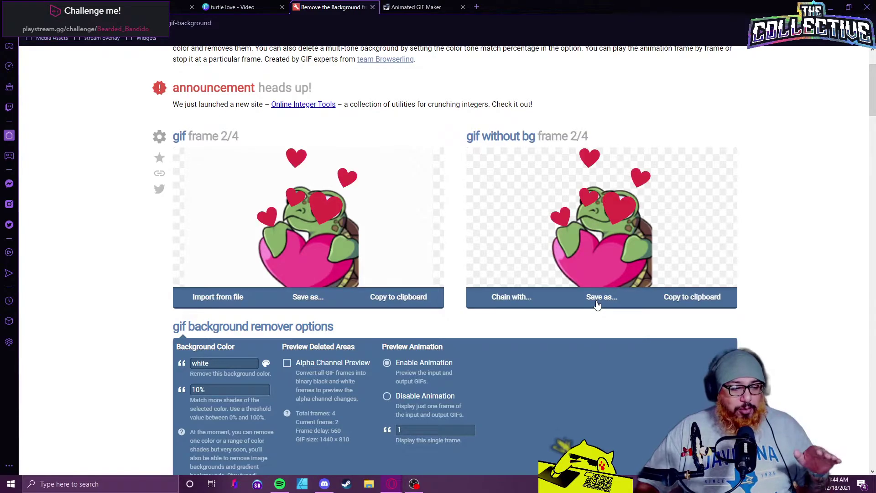
pyautogui.click(597, 304)
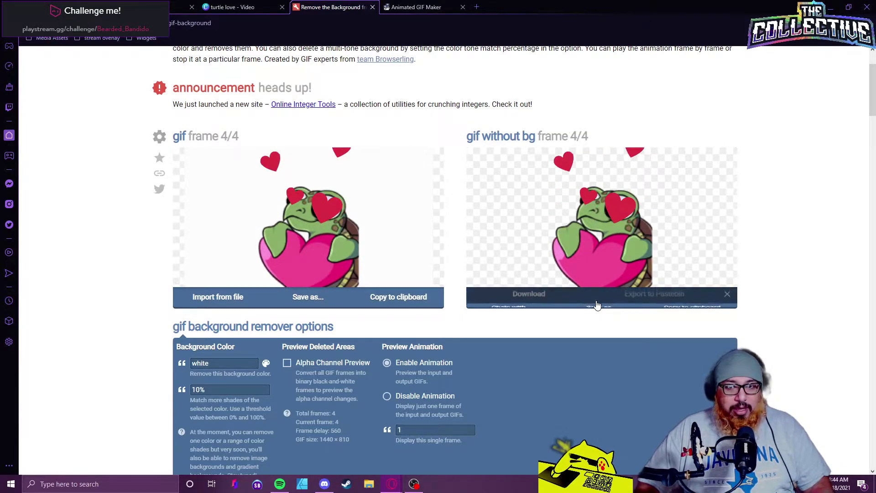
pyautogui.click(533, 304)
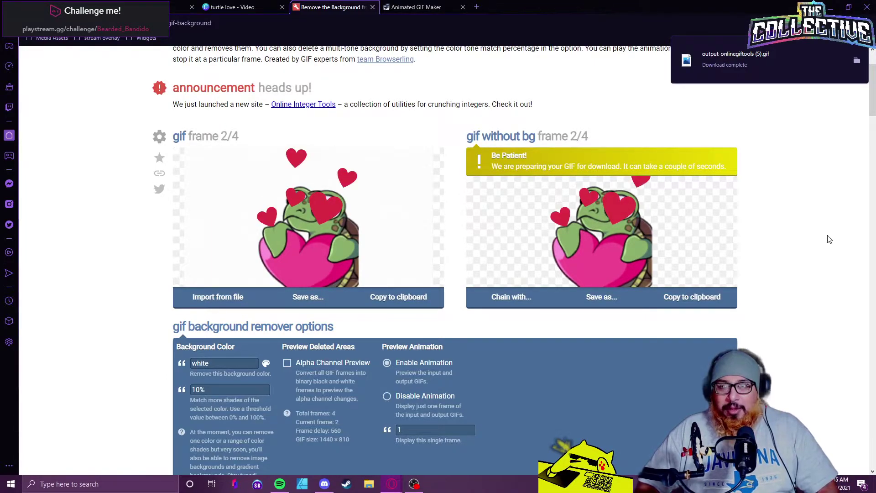
# Step: Check Twitch's animated emote upload requirements and choose output-onlinegiftools (5).gif as the source image in the EZGIF Animated GIF Maker
pyautogui.click(416, 9)
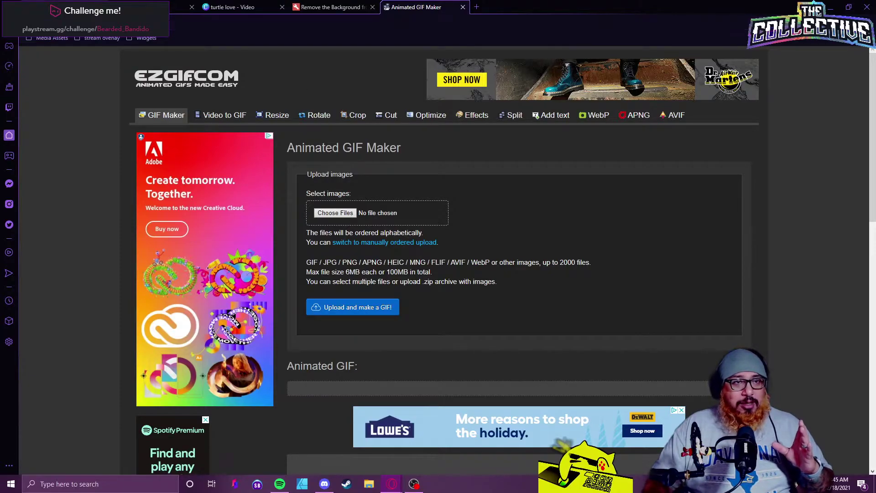
pyautogui.hotkey('ctrl', '1')
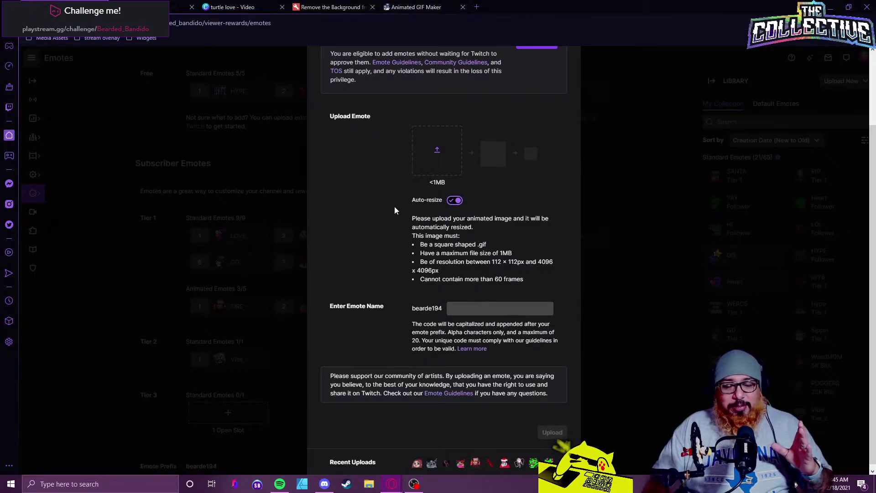
pyautogui.click(410, 9)
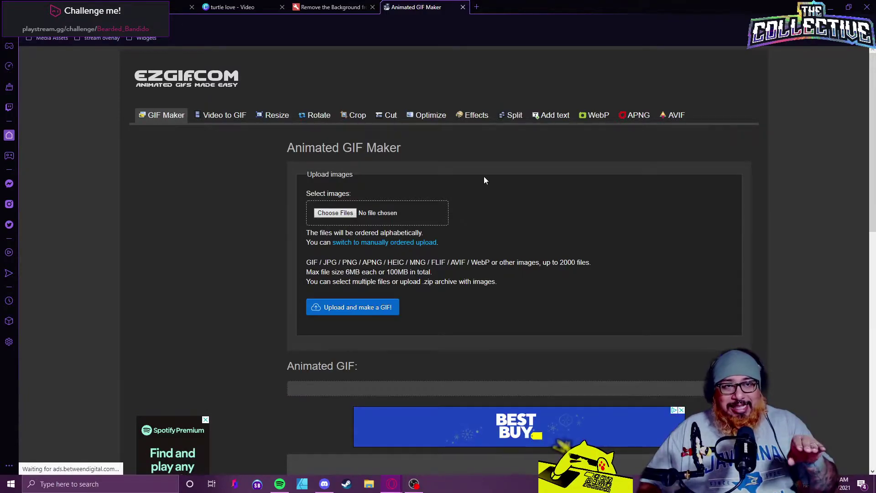
pyautogui.click(345, 214)
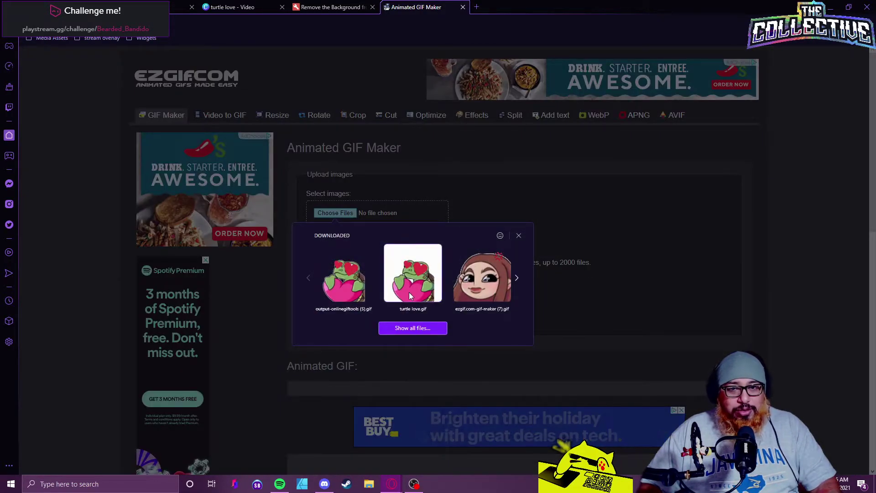
pyautogui.click(338, 281)
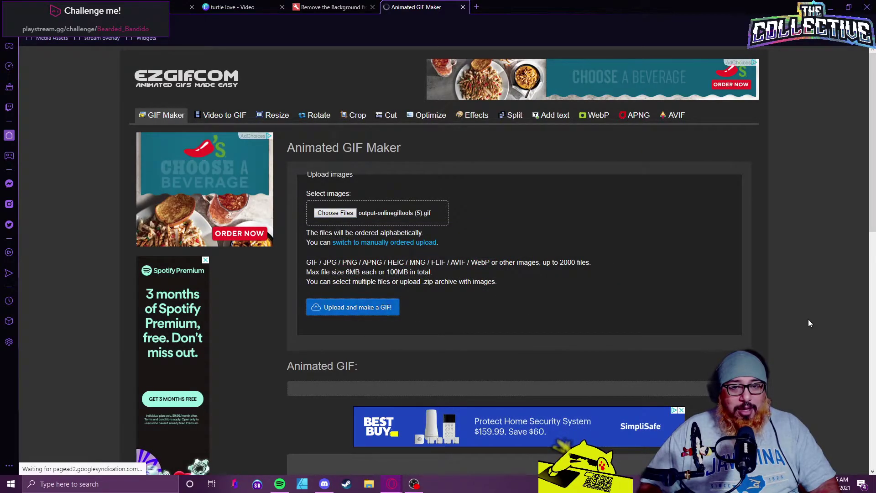